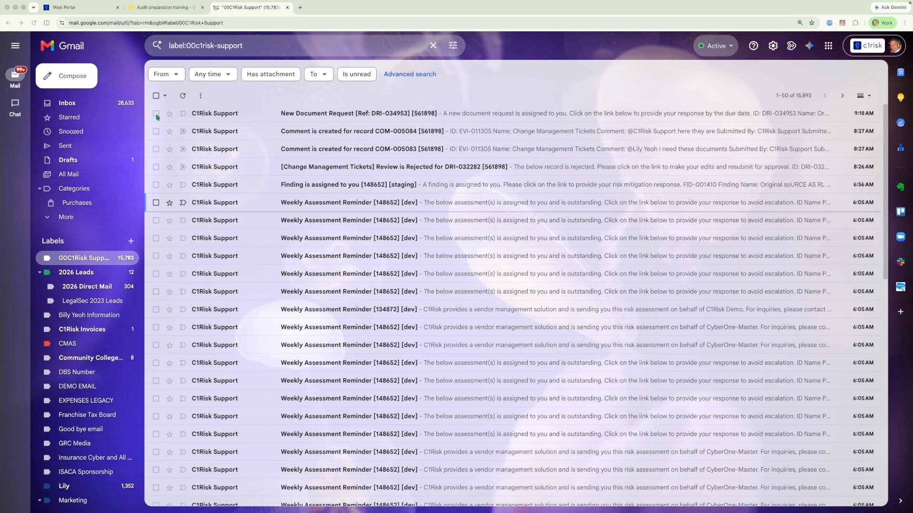
# - Select the three most recent C1Risk Support notification emails in the mailbox list
pyautogui.click(156, 114)
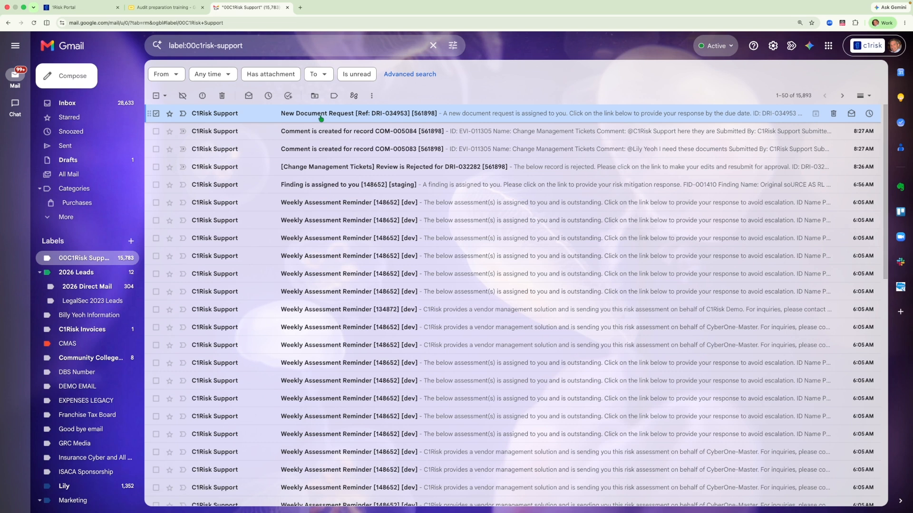
pyautogui.click(156, 131)
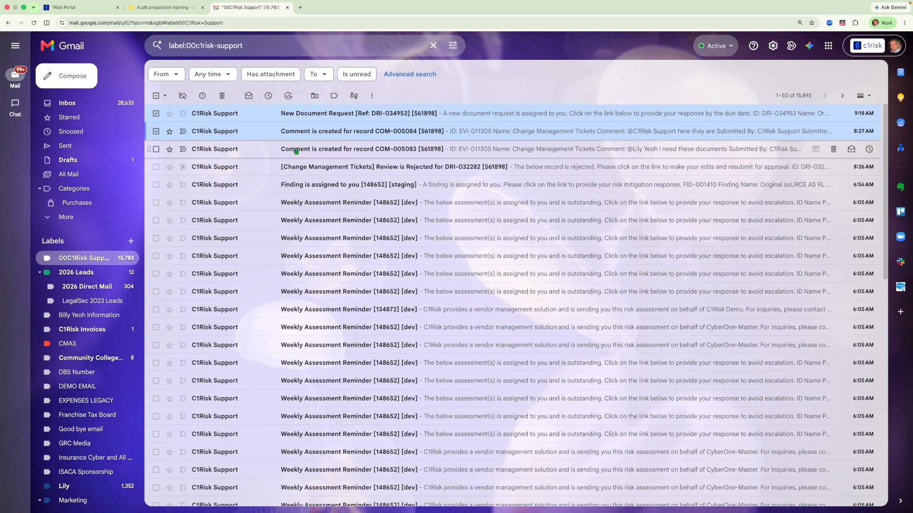
pyautogui.click(155, 167)
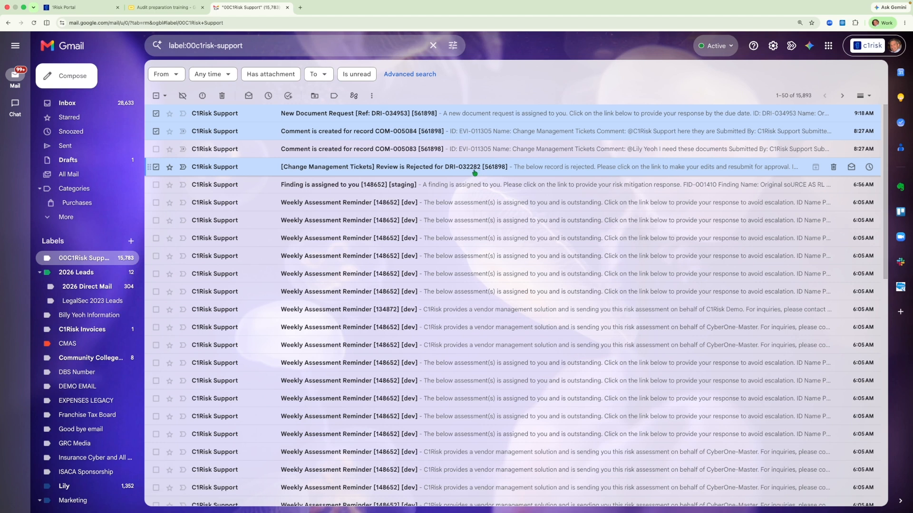
# - Open the New Document Request DRI-034953 email, follow its link, and sign in with Google using the CyberOne Support account
pyautogui.click(348, 114)
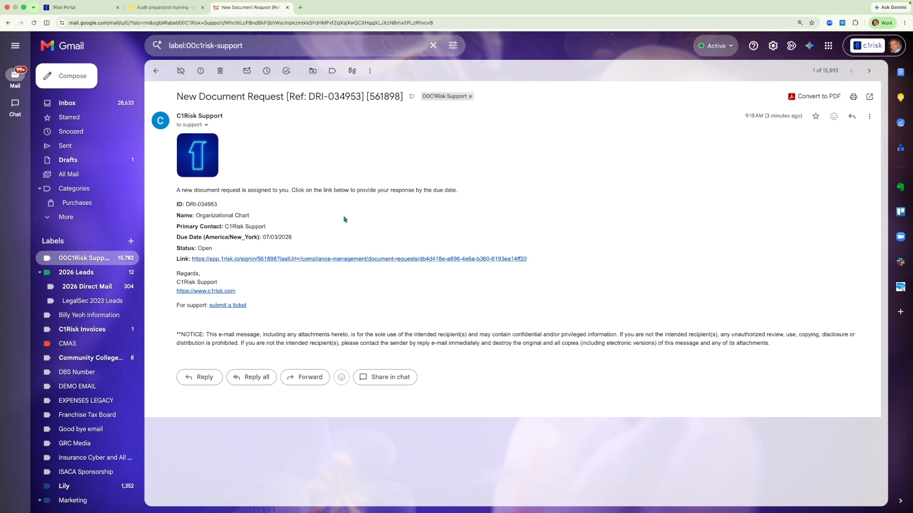
pyautogui.click(330, 259)
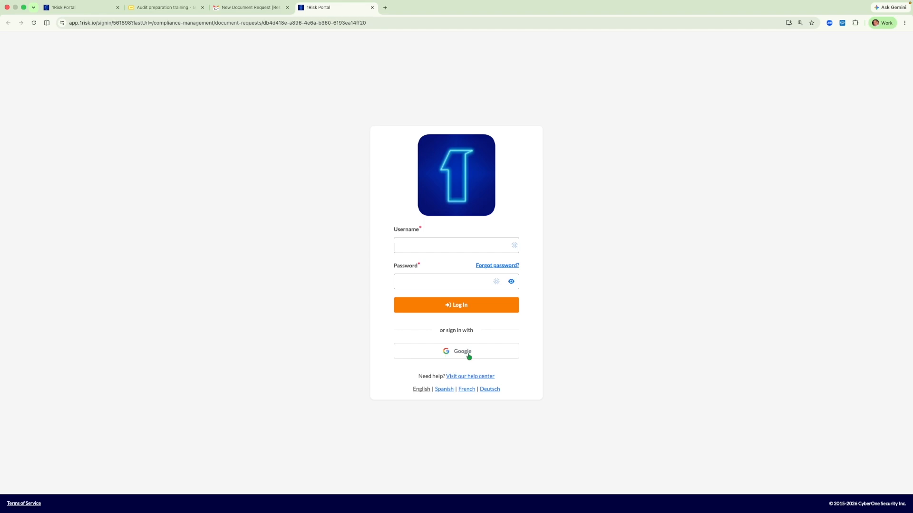
pyautogui.click(451, 354)
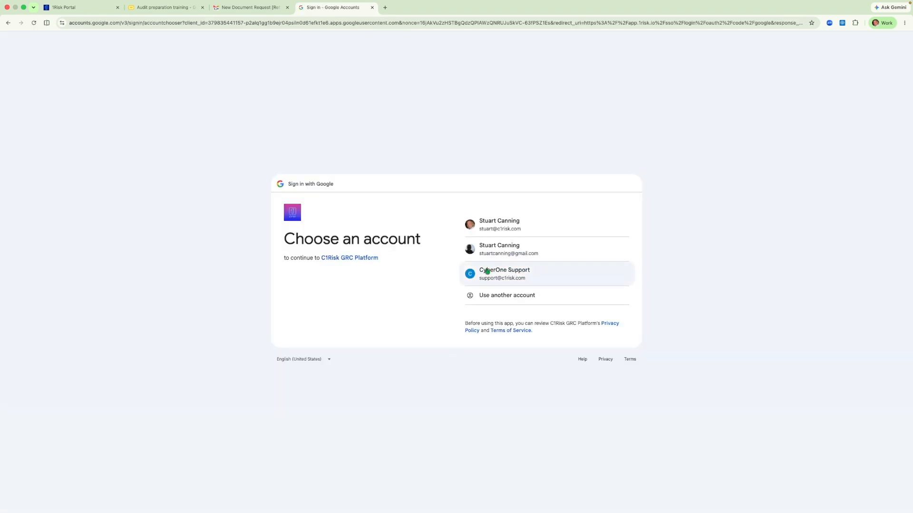
pyautogui.click(487, 271)
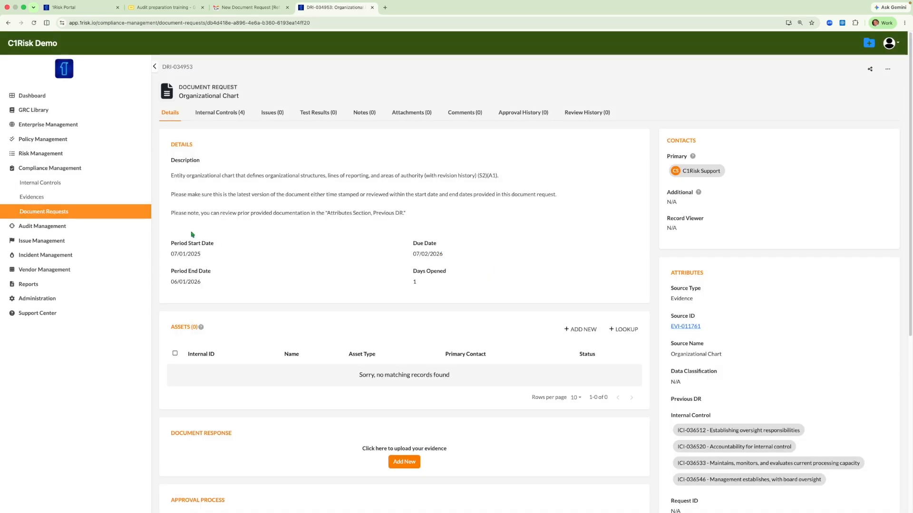
# - Highlight the DRI-034953 reference in the email subject and return to the portal's document request
pyautogui.click(242, 7)
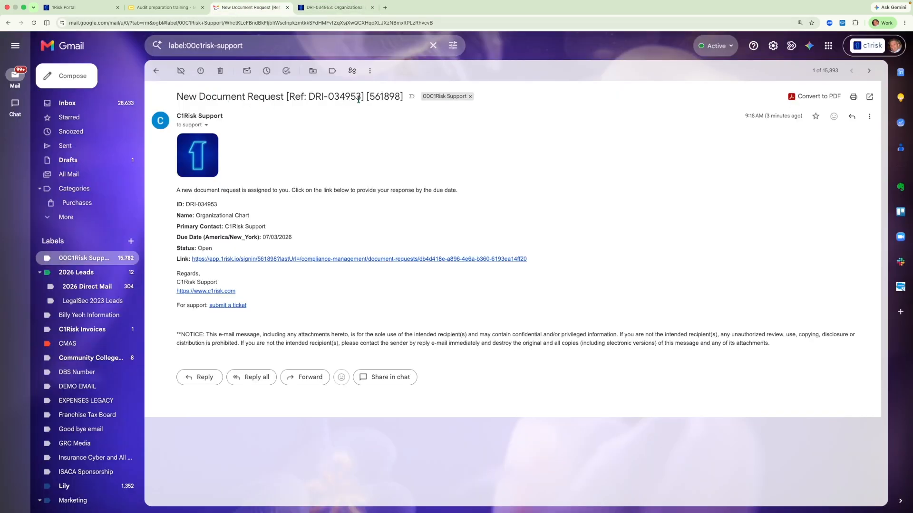
pyautogui.moveTo(362, 97); pyautogui.dragTo(309, 99)
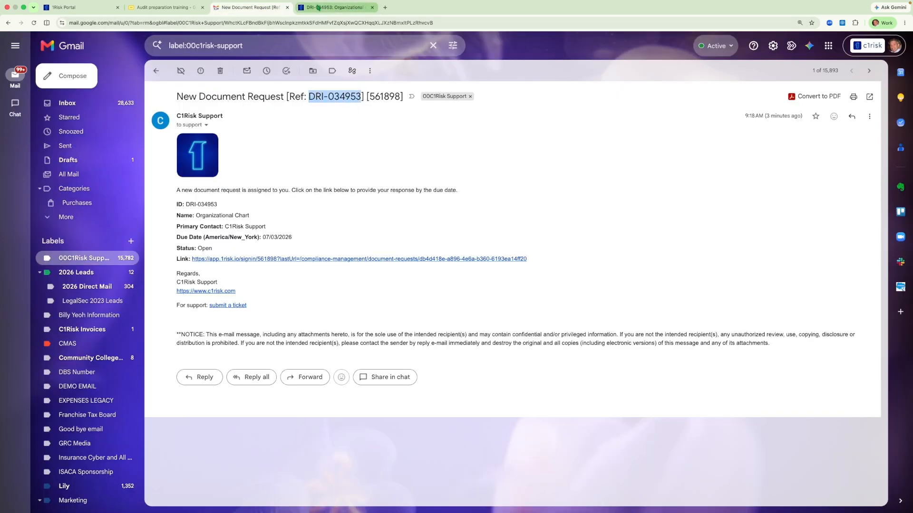
pyautogui.click(319, 7)
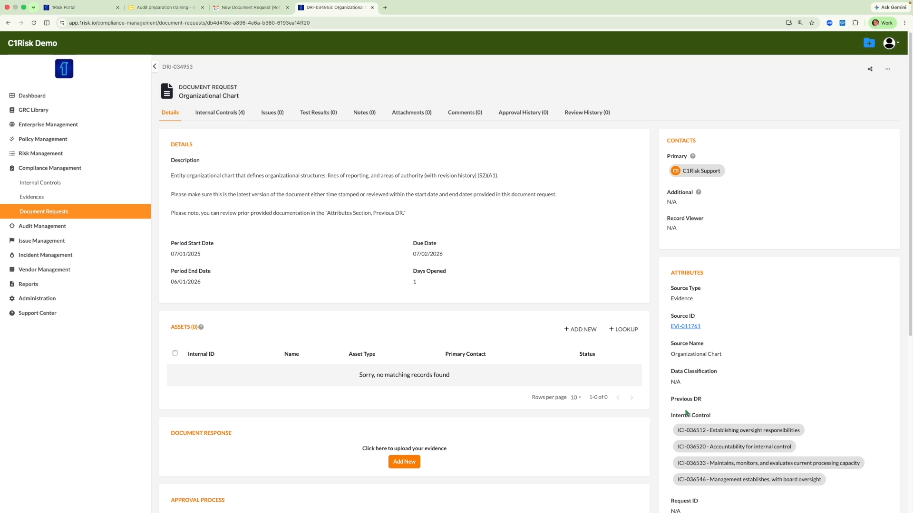
# - Open the previous document request DRI-034952 in a new window and review its submitted document response
pyautogui.tripleClick(670, 401)
pyautogui.click(710, 403)
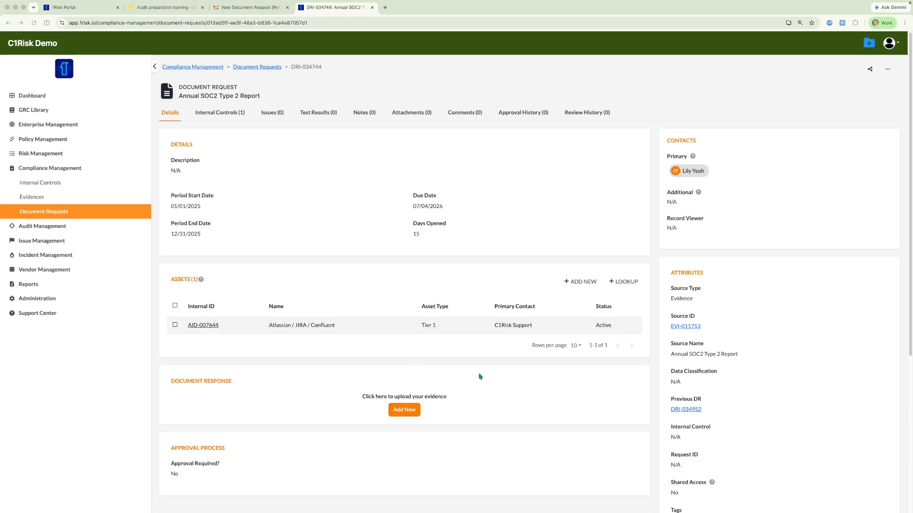
pyautogui.rightClick(693, 411)
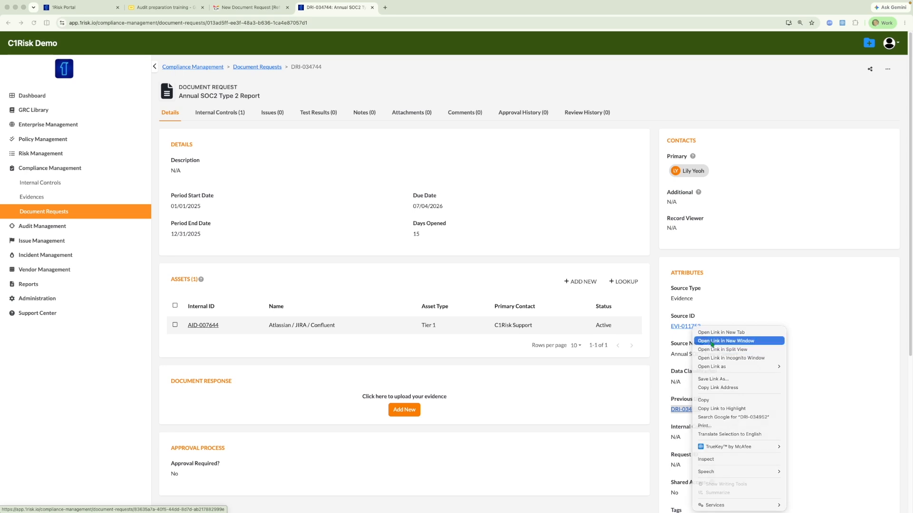
pyautogui.click(726, 340)
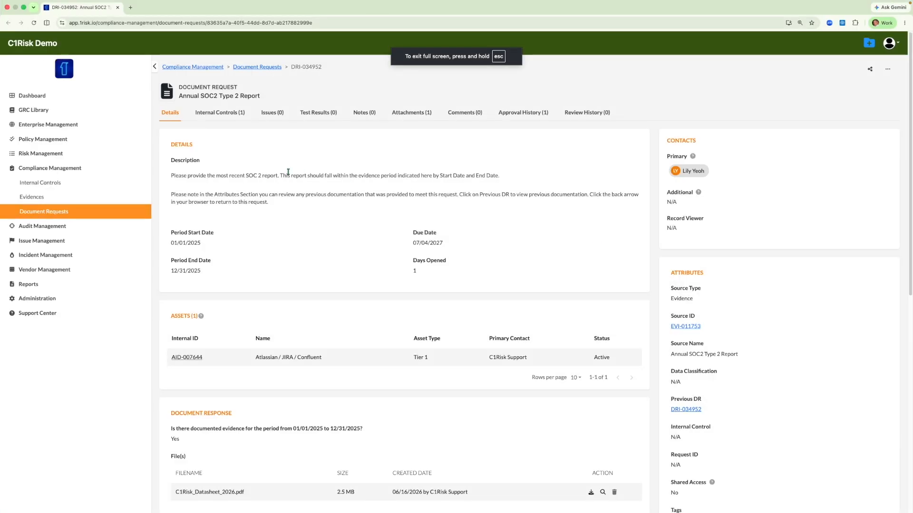
pyautogui.scroll(-4, 428, 404)
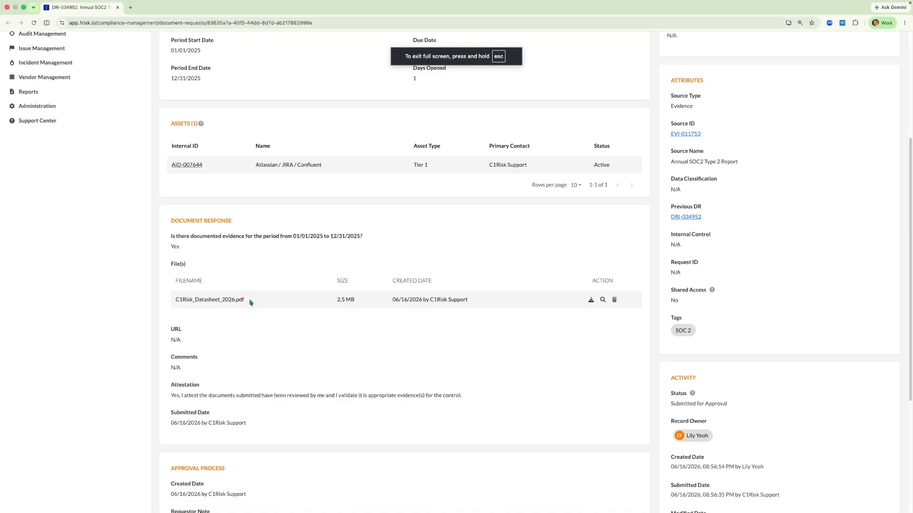
pyautogui.scroll(3, 565, 302)
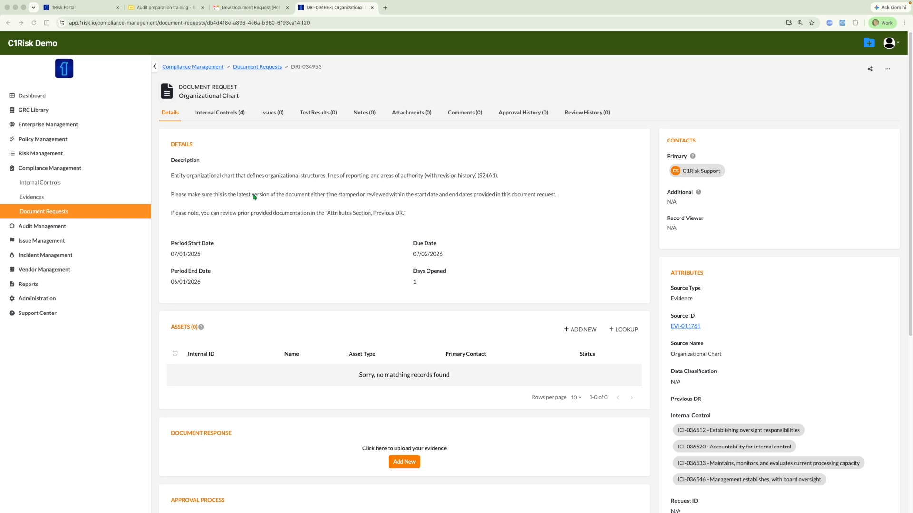
# - Add a new document response and attach the file C1Risk Datasheet 2026.pdf
pyautogui.scroll(-3, 287, 228)
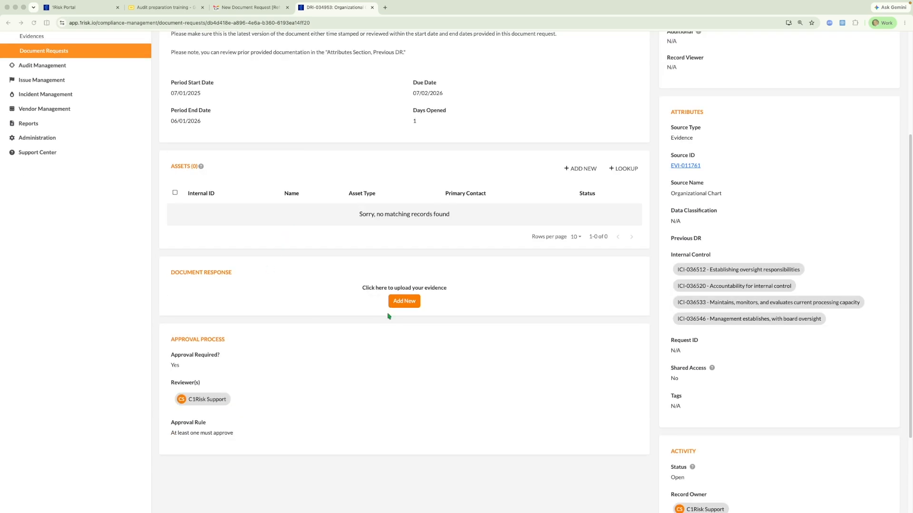
pyautogui.click(399, 302)
pyautogui.click(400, 303)
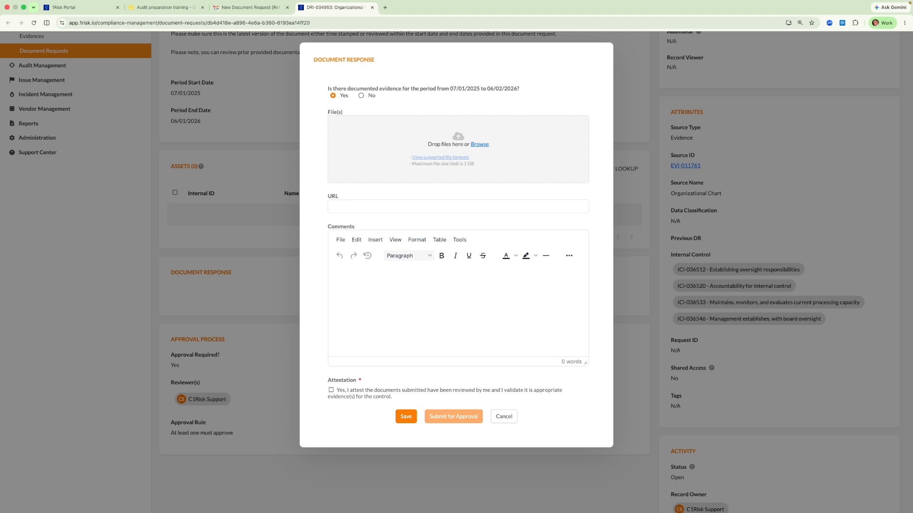
pyautogui.moveTo(214, 260); pyautogui.dragTo(467, 148)
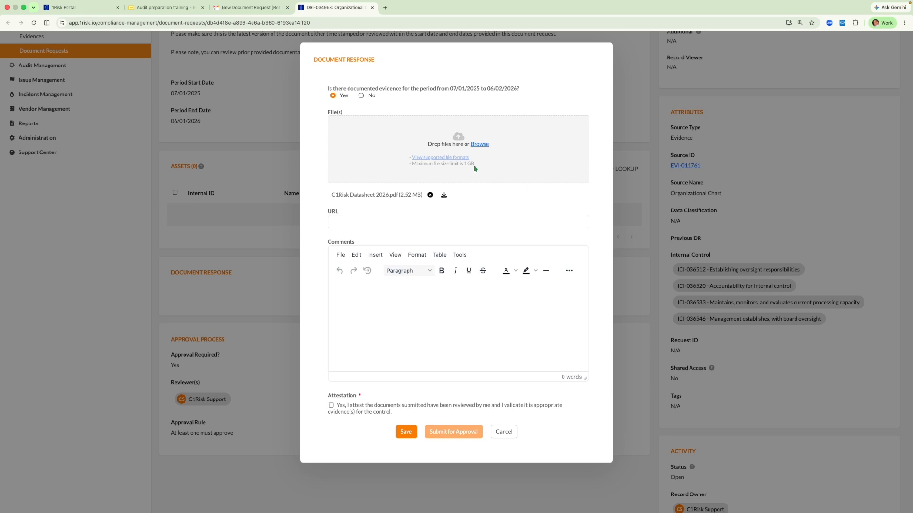
# - Enter the comment Extra information in the document response
pyautogui.click(365, 221)
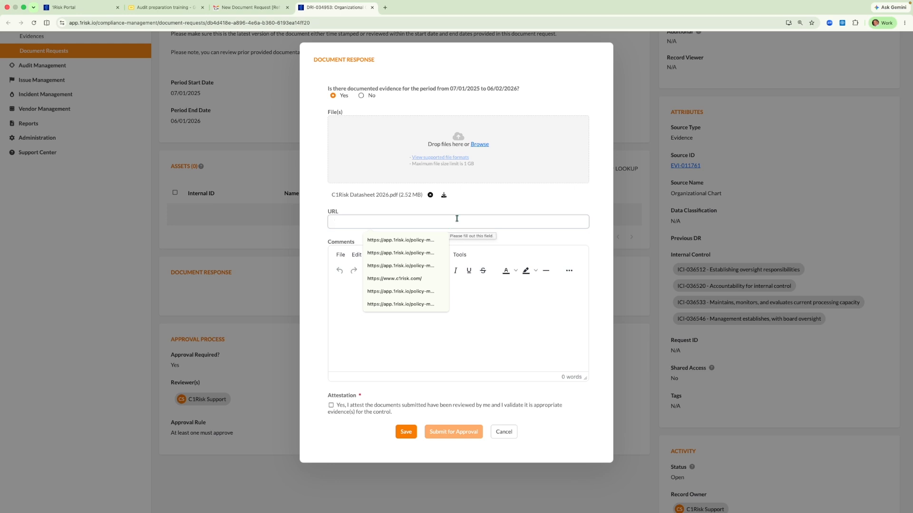
pyautogui.click(500, 198)
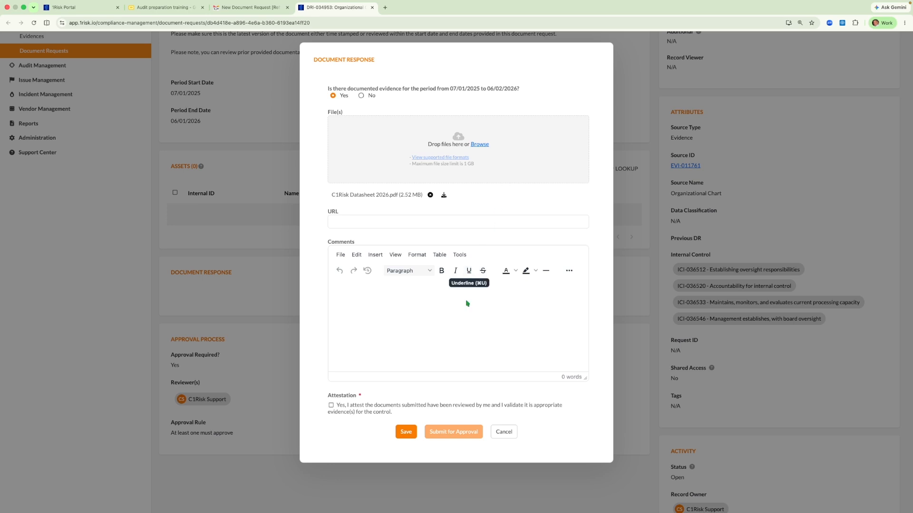
pyautogui.click(380, 291)
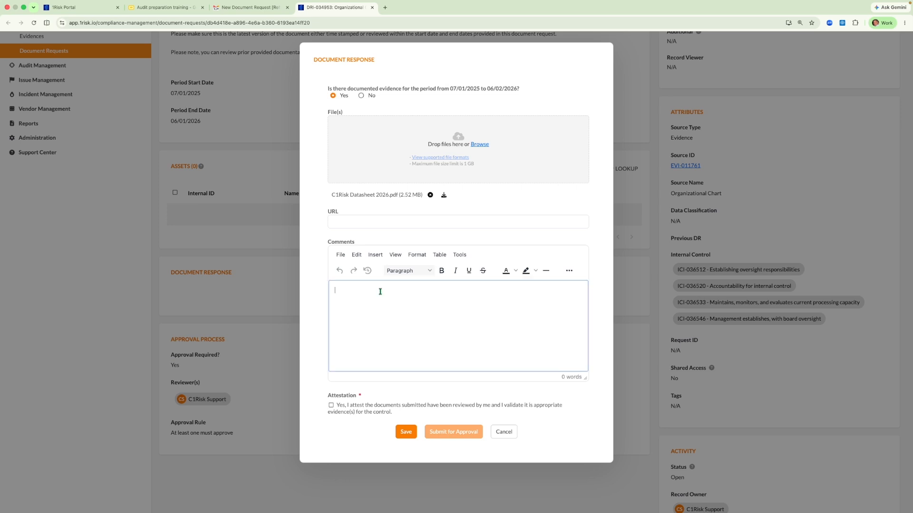
pyautogui.write('Ext')
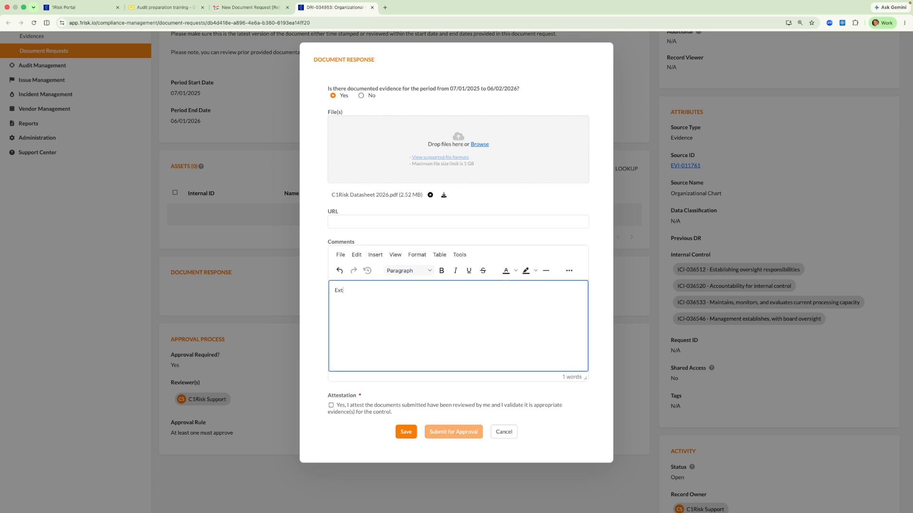
pyautogui.write('ra information')
# - Save the document response with the attestation left unchecked
pyautogui.click(331, 406)
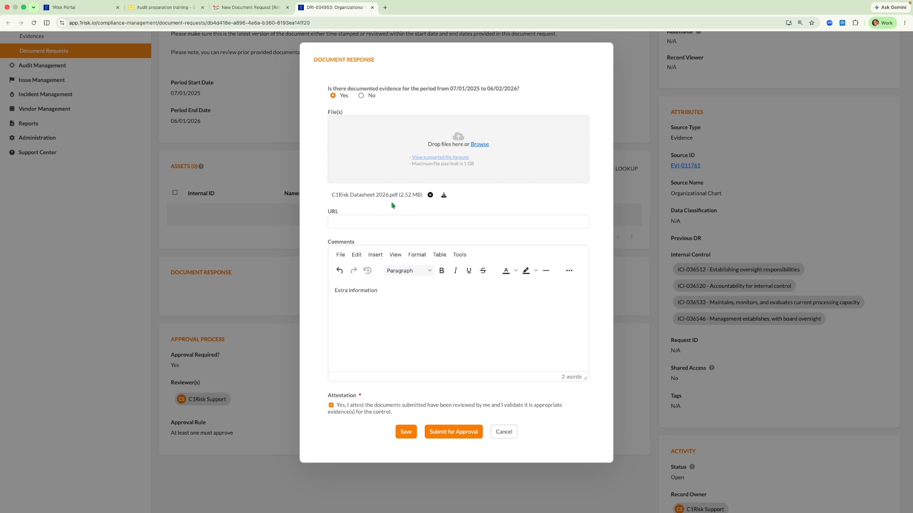
pyautogui.click(331, 407)
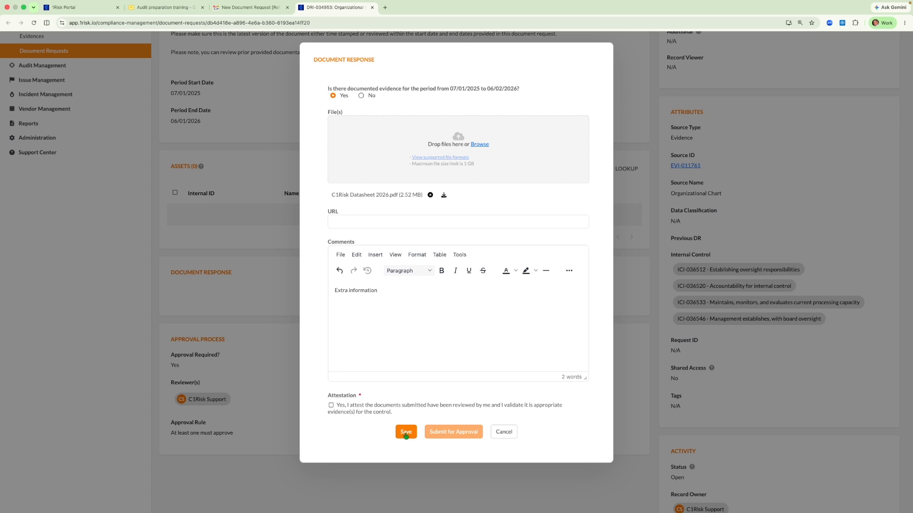
pyautogui.click(406, 433)
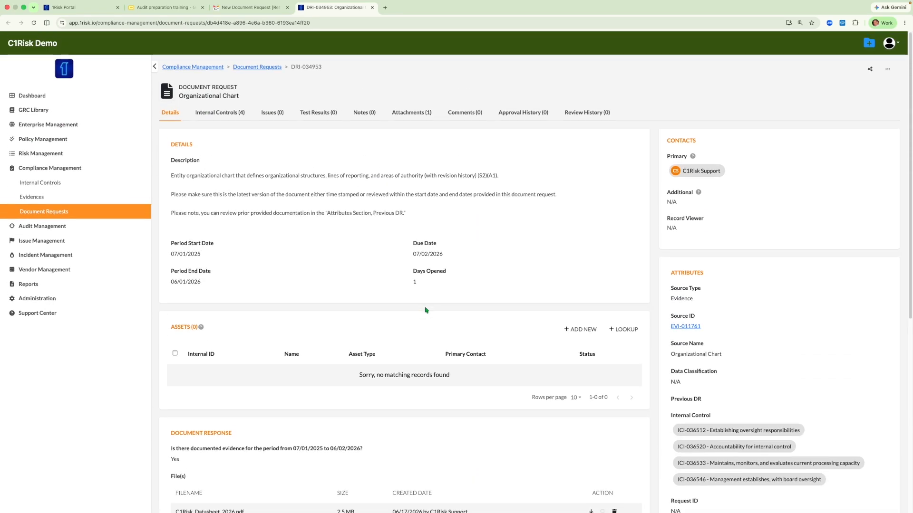
# - Go to the Dashboard and open the DRI-034953 Organizational Chart task from My Tasks
pyautogui.click(232, 10)
pyautogui.click(338, 8)
pyautogui.click(35, 98)
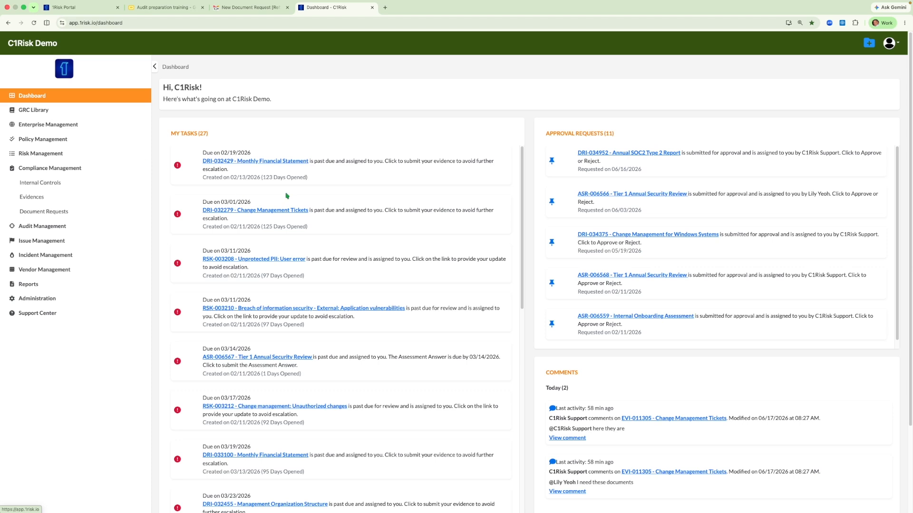
pyautogui.scroll(-1, 393, 237)
pyautogui.scroll(-12, 394, 237)
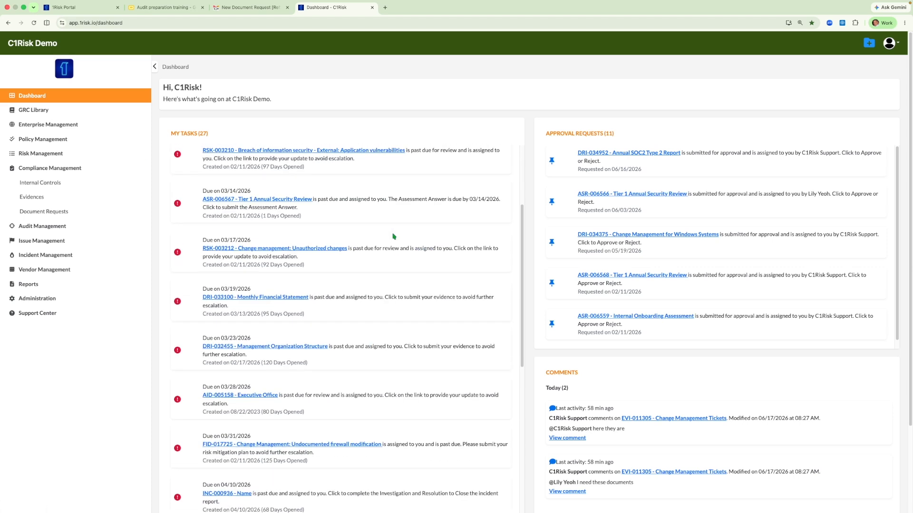
pyautogui.scroll(-10, 393, 236)
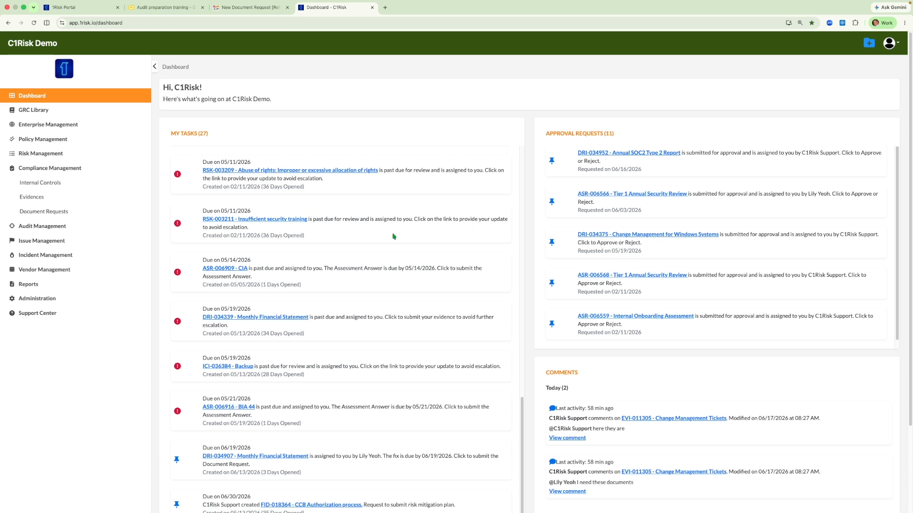
pyautogui.scroll(-3, 394, 236)
pyautogui.scroll(-4, 394, 236)
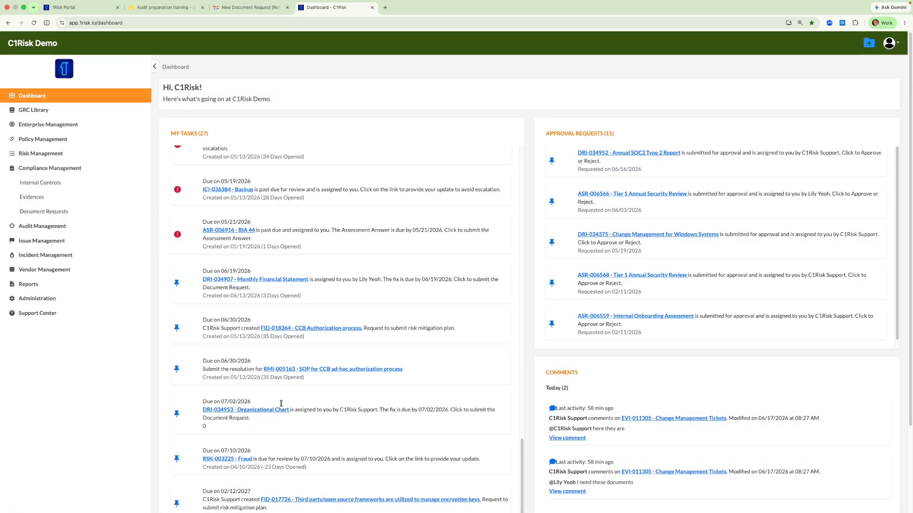
pyautogui.scroll(10, 420, 264)
pyautogui.scroll(5, 366, 252)
pyautogui.scroll(-15, 378, 239)
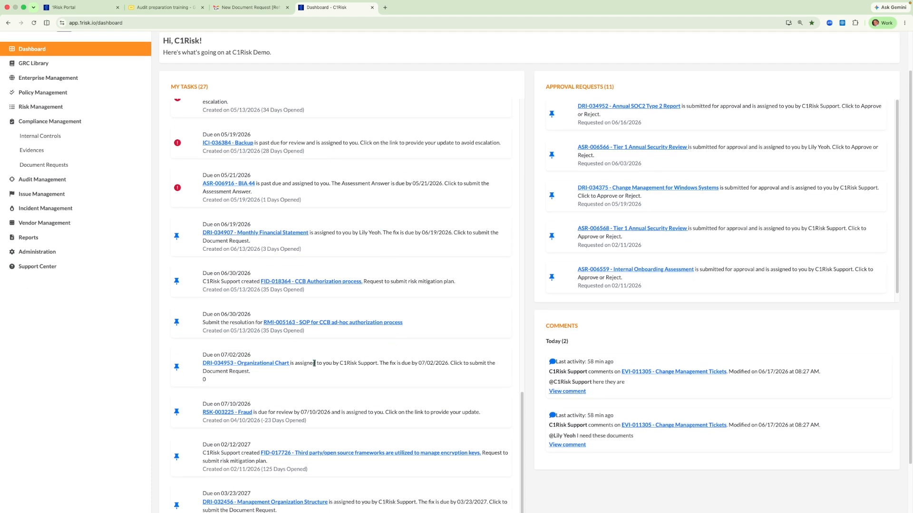
pyautogui.click(242, 366)
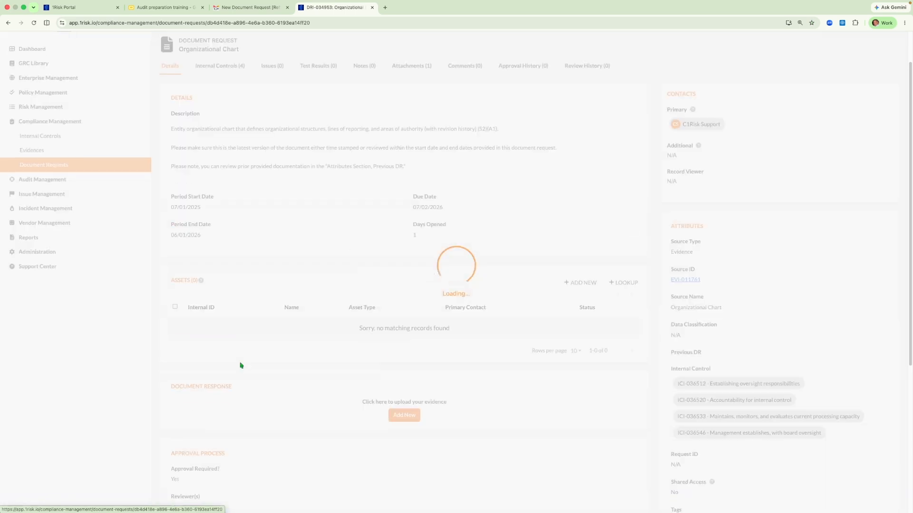
# - Edit the saved document response, tick the attestation, and submit it for approval
pyautogui.scroll(-1, 310, 339)
pyautogui.scroll(-1, 309, 339)
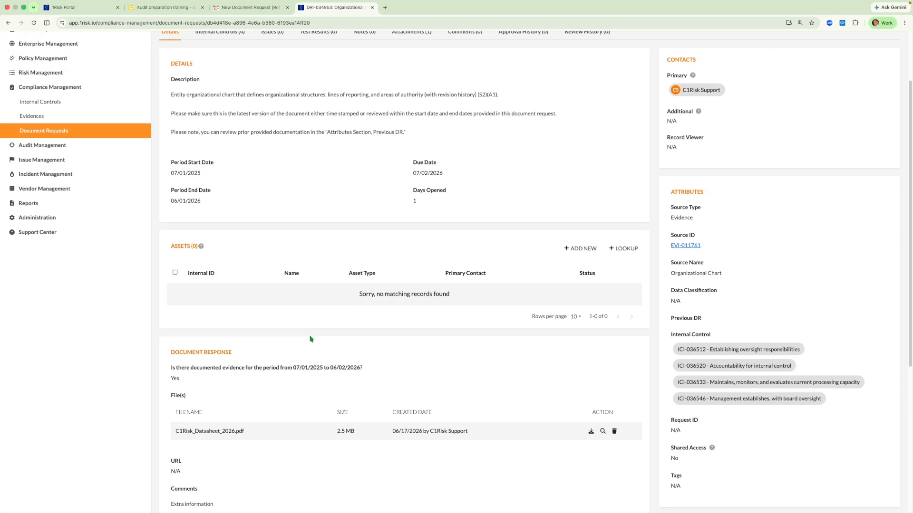
pyautogui.scroll(-5, 310, 339)
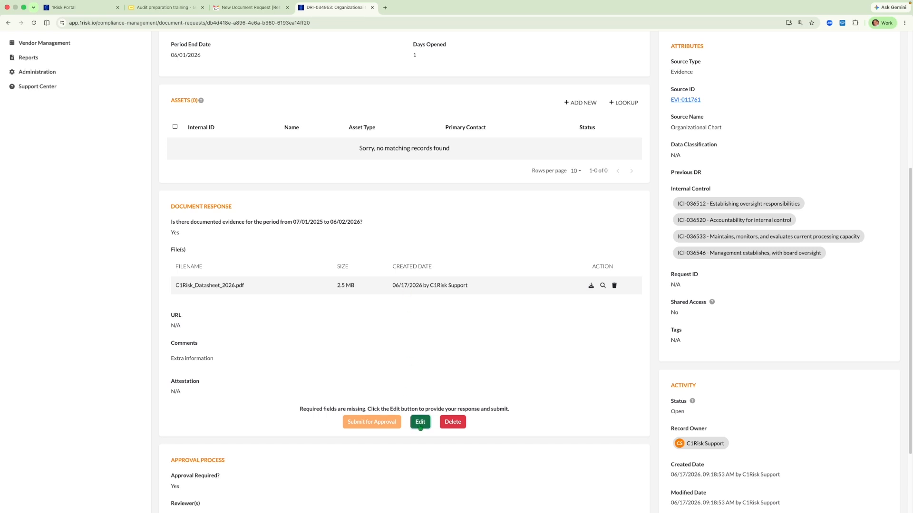
pyautogui.click(420, 422)
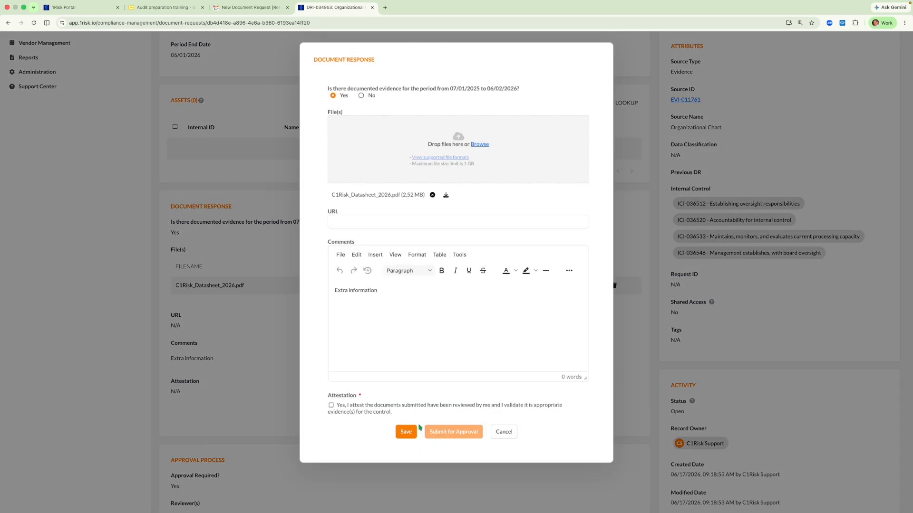
pyautogui.click(332, 406)
pyautogui.click(451, 433)
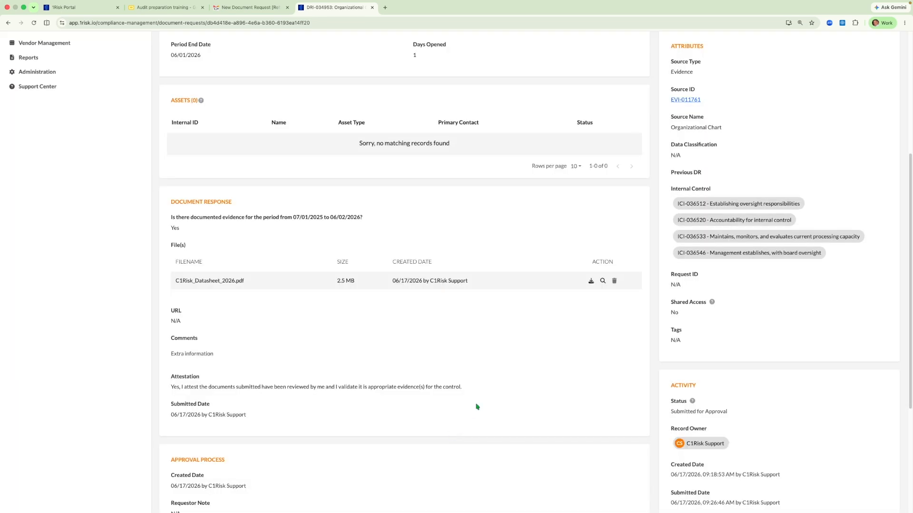
# - Open the rejected Change Management Tickets review email for DRI-032282 and follow its link to the document request
pyautogui.scroll(5, 477, 405)
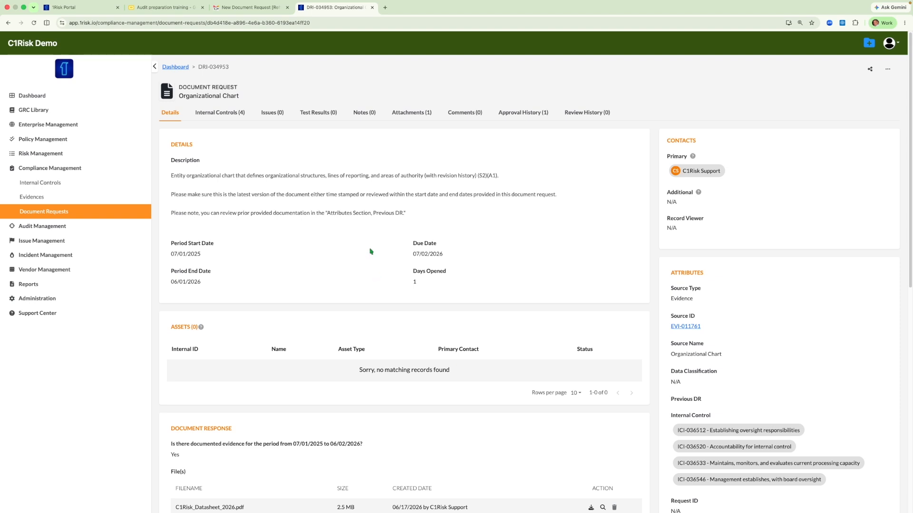
pyautogui.click(243, 8)
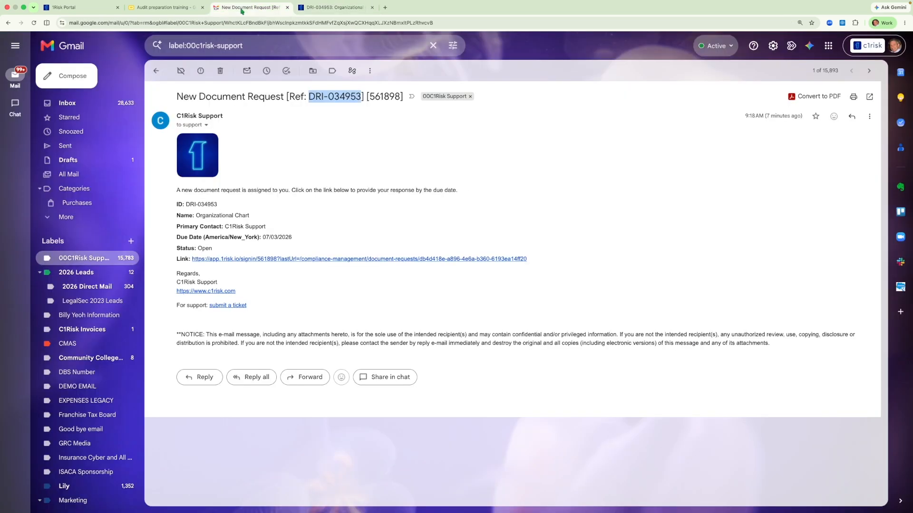
pyautogui.click(73, 261)
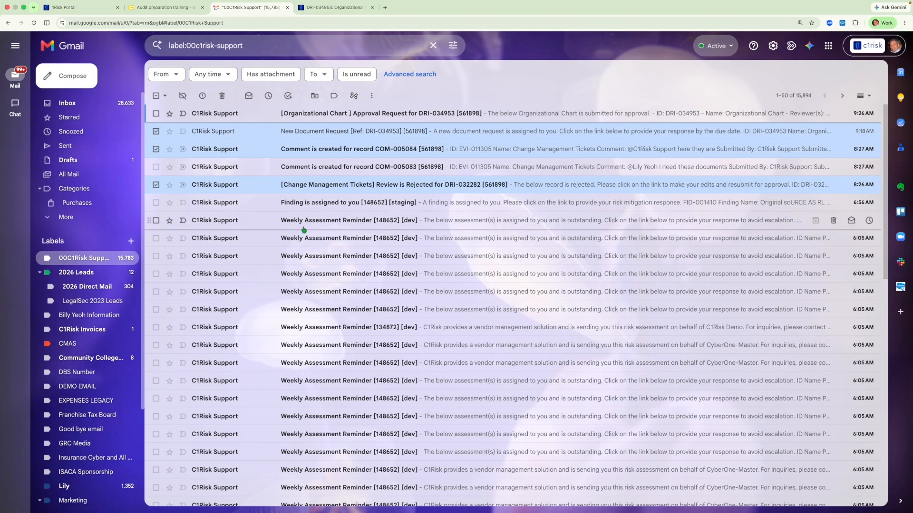
pyautogui.click(383, 187)
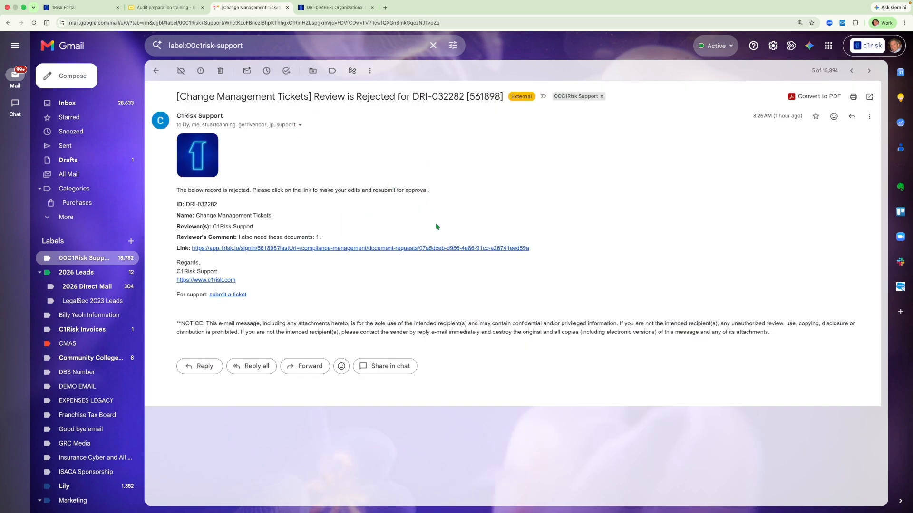
pyautogui.click(374, 249)
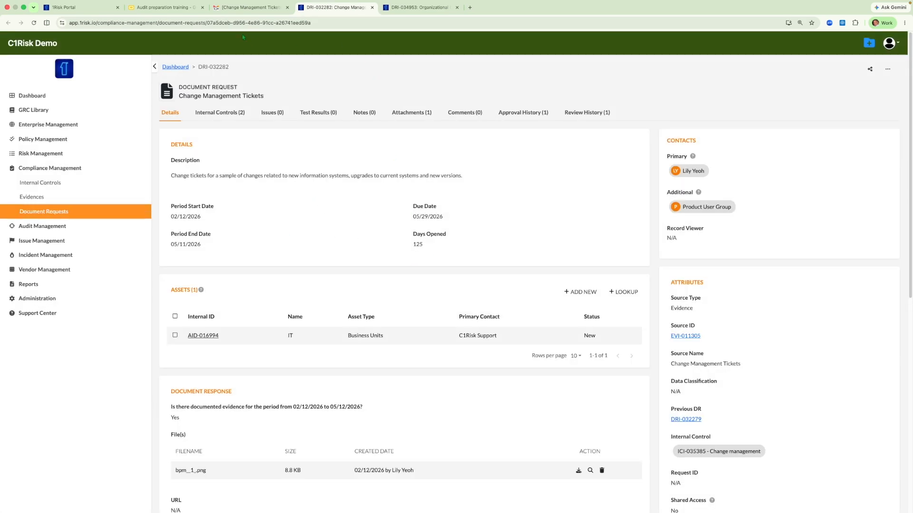
# - Check the reviewer's comment in the rejection email, then resubmit the DRI-032282 document response for approval
pyautogui.click(238, 7)
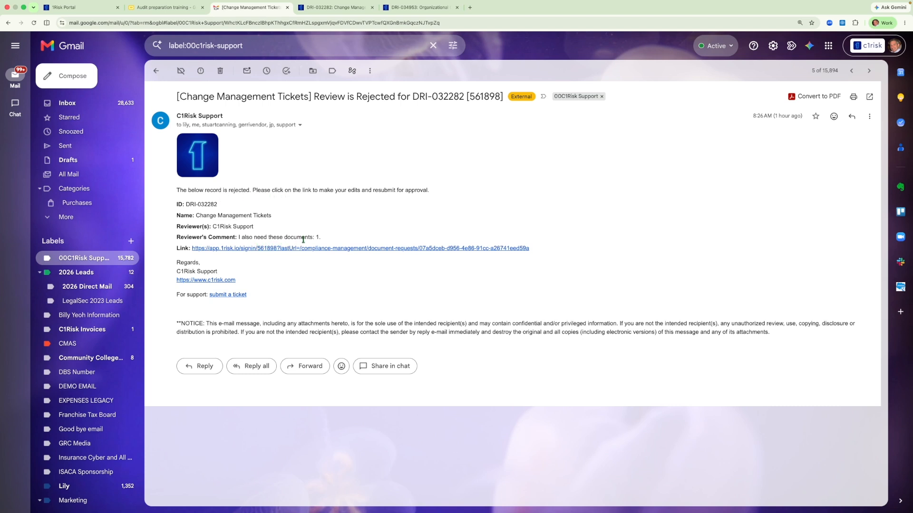
pyautogui.moveTo(237, 242); pyautogui.dragTo(237, 240)
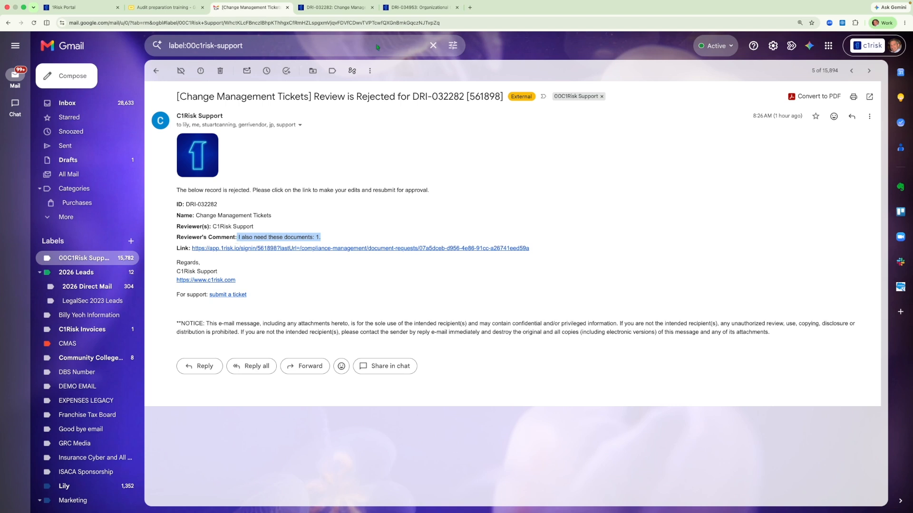
pyautogui.click(353, 8)
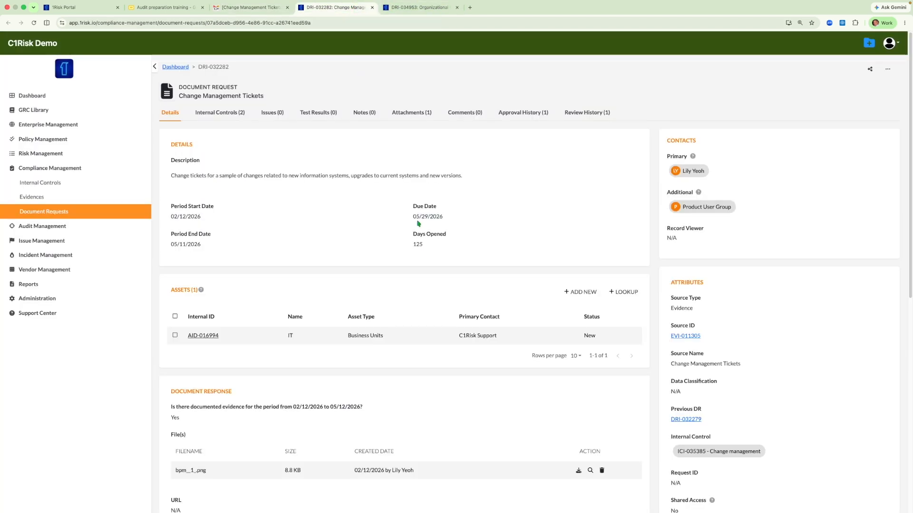
pyautogui.scroll(-5, 419, 224)
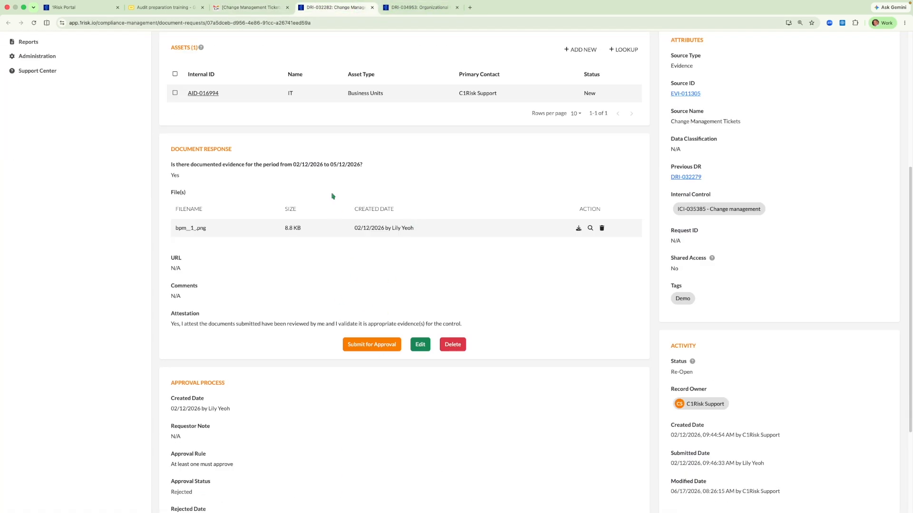
pyautogui.click(421, 345)
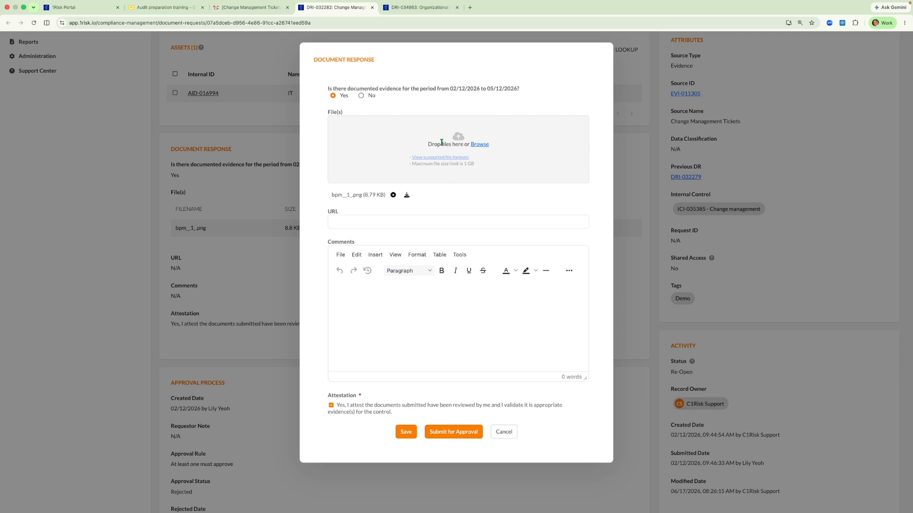
pyautogui.click(454, 432)
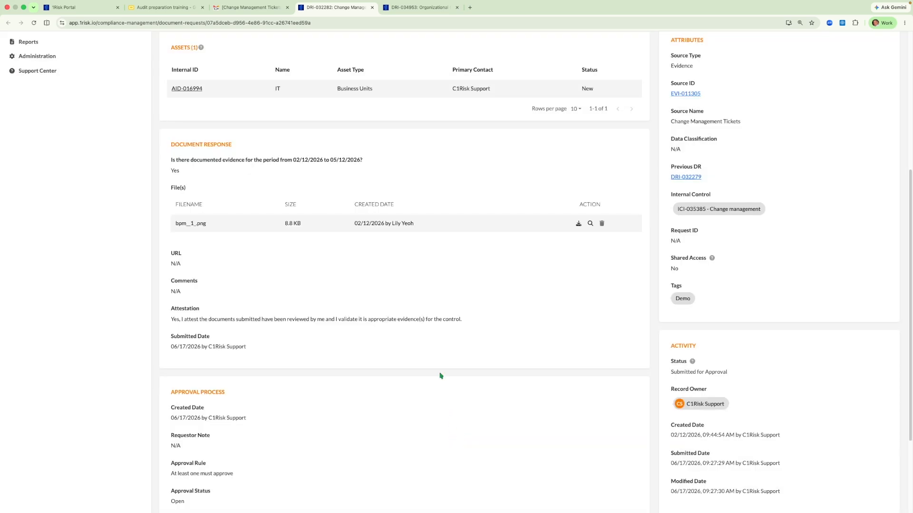
# - Open the comment notification email for evidence EVI-011305 and follow its link to the evidence's comments
pyautogui.scroll(5, 441, 373)
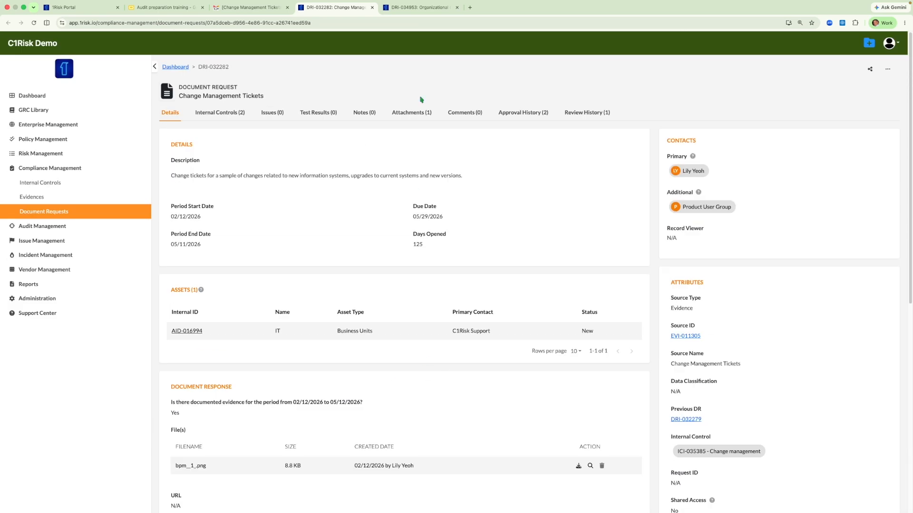
pyautogui.click(244, 11)
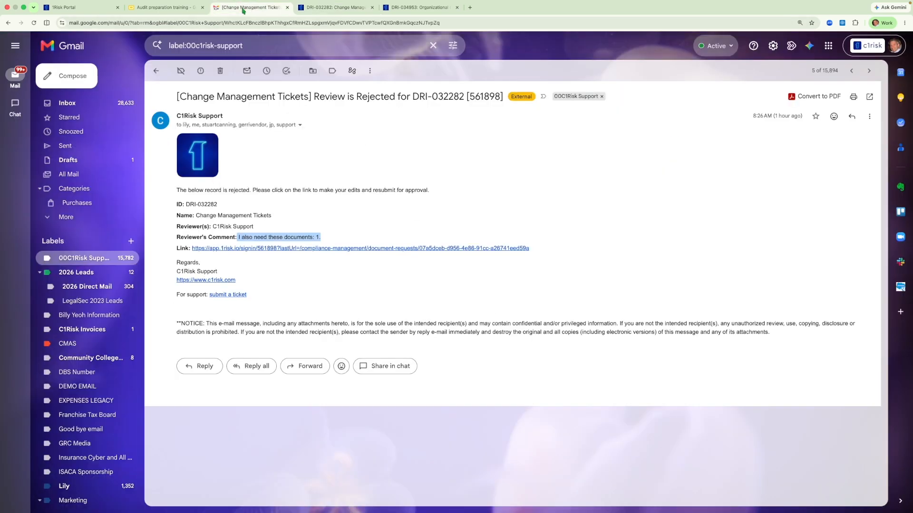
pyautogui.click(76, 259)
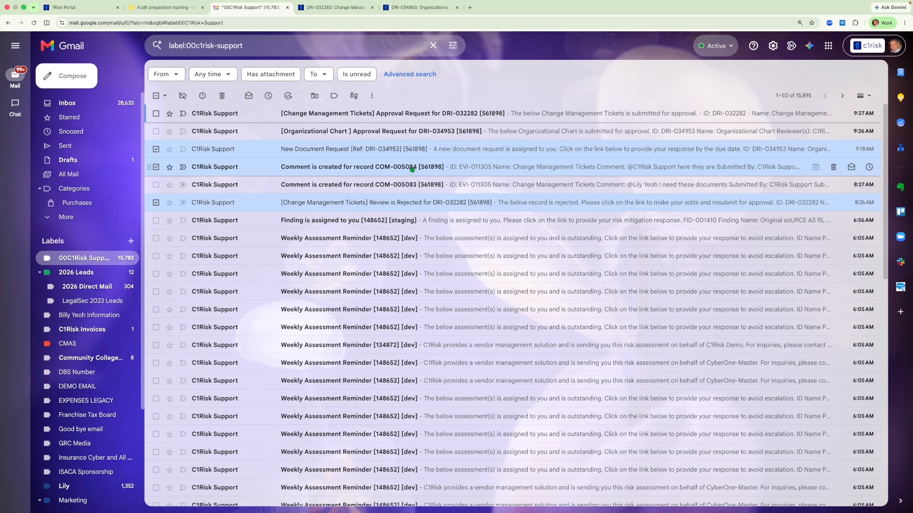
pyautogui.click(412, 167)
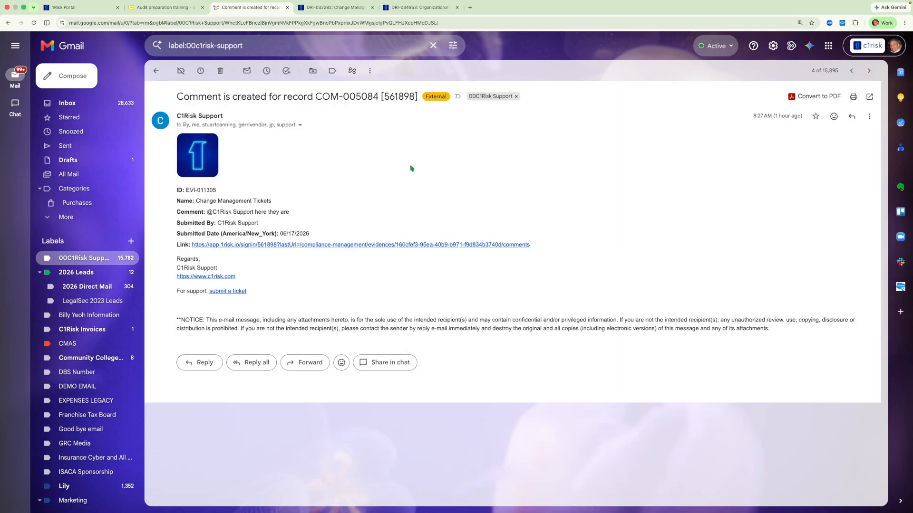
pyautogui.click(363, 246)
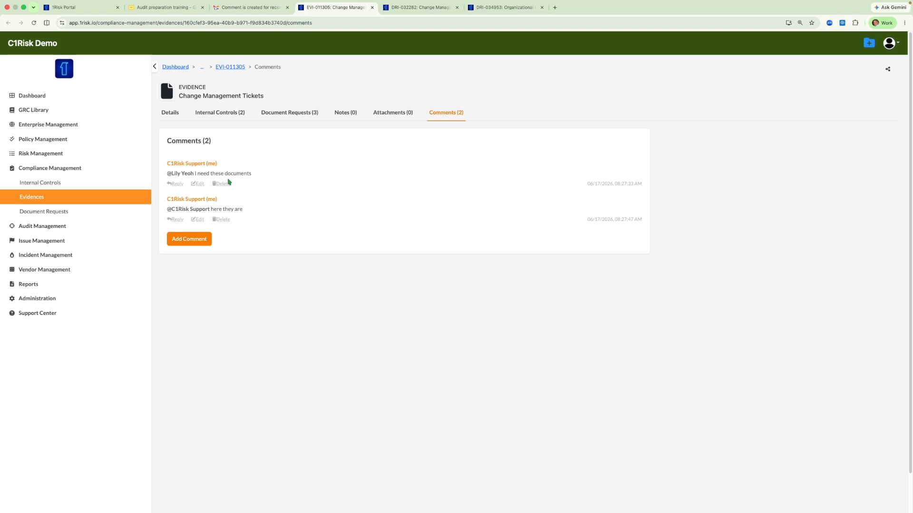
# - Start a new comment on EVI-011305 mentioning the primary contact, followed by the text Here are the docs
pyautogui.click(197, 244)
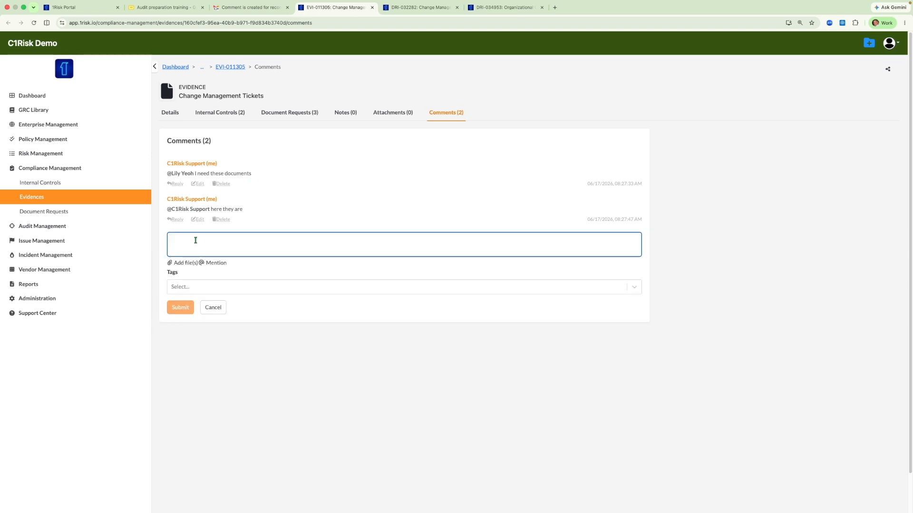
pyautogui.write('@l')
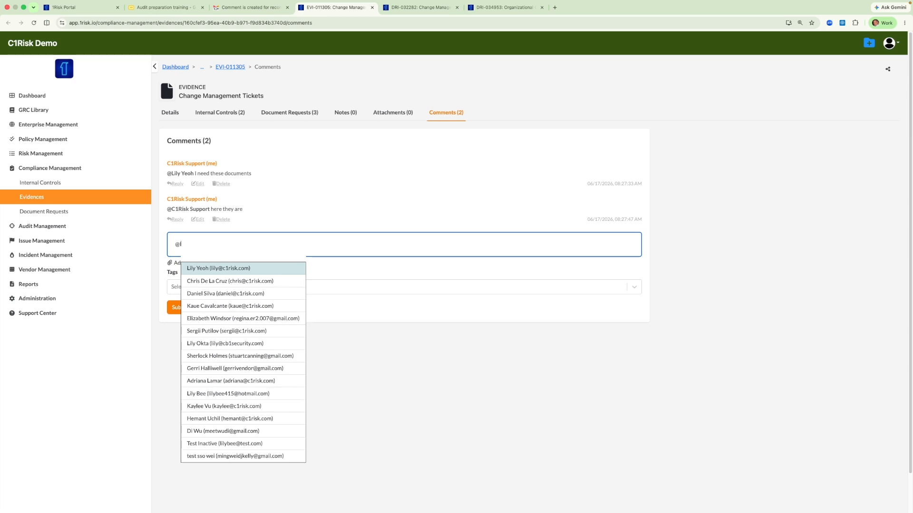
pyautogui.write('ily')
pyautogui.press('Return')
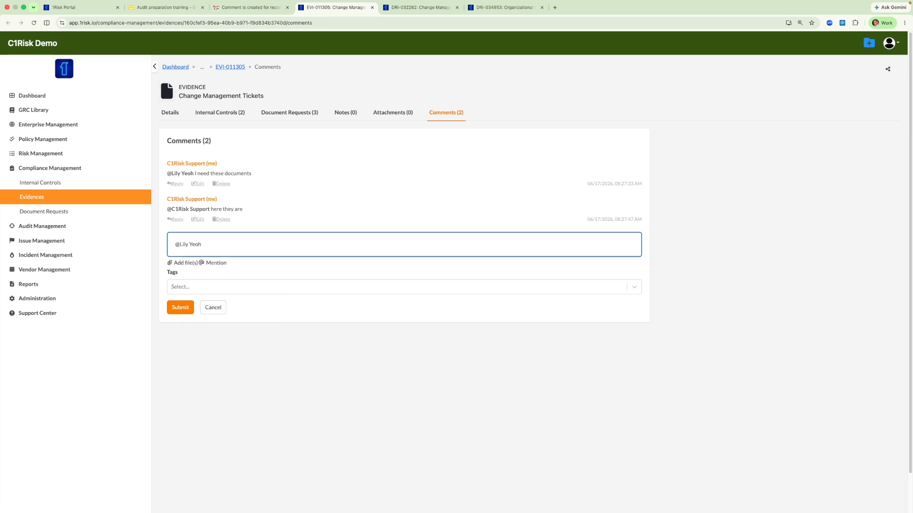
pyautogui.write('Here are the docus')
# - Attach C1Risk Datasheet 2026.pdf from the Desktop to the comment and submit it
pyautogui.click(181, 264)
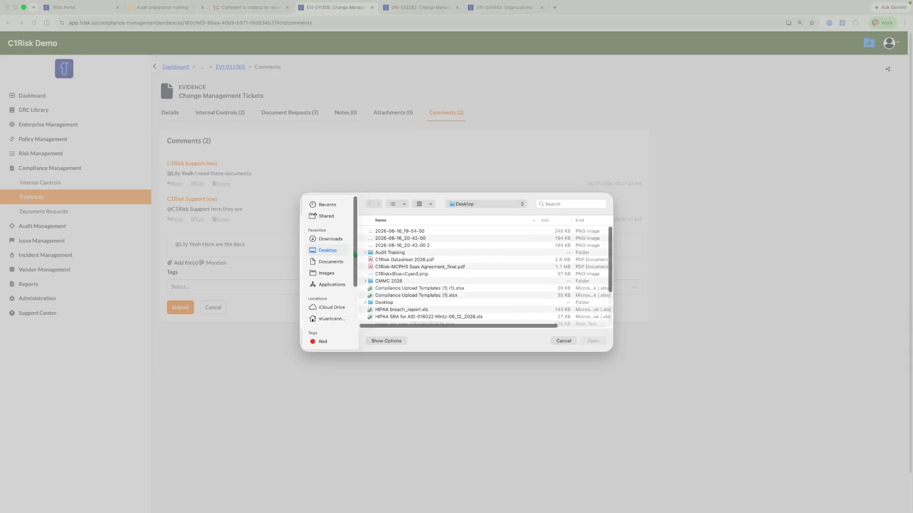
pyautogui.click(384, 260)
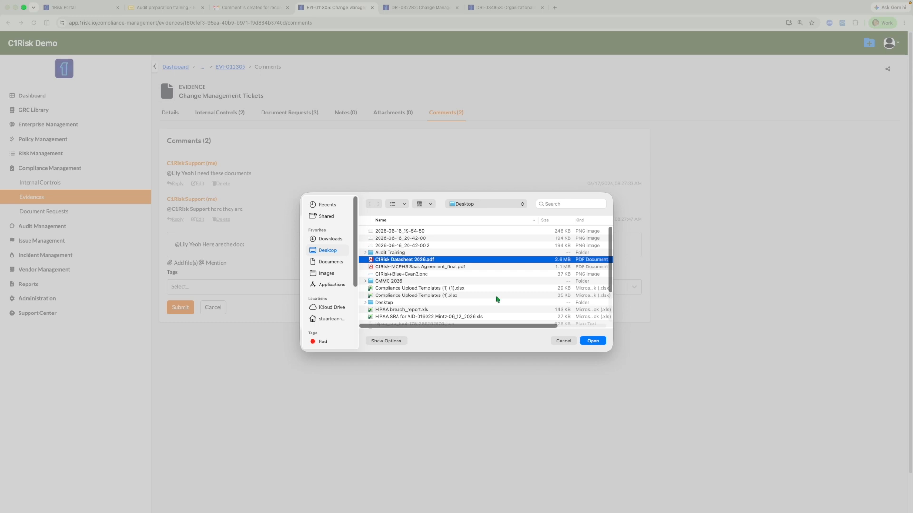
pyautogui.click(592, 341)
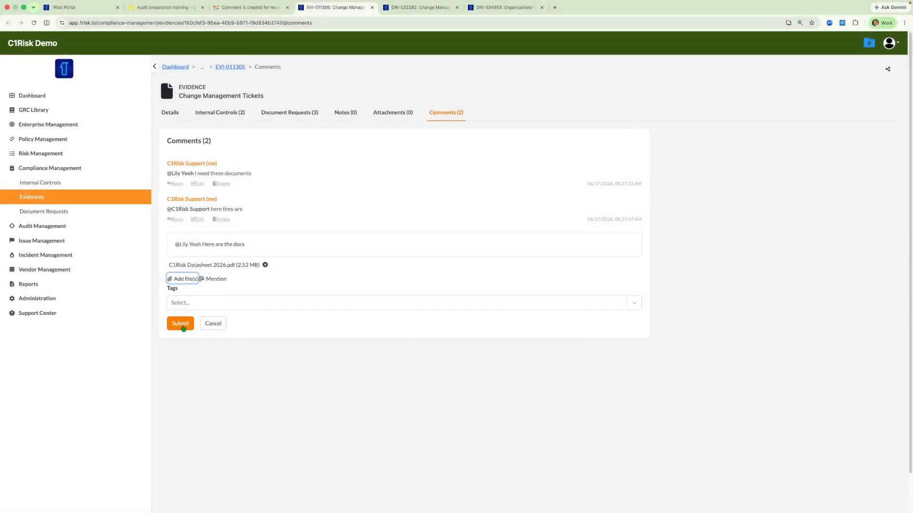
pyautogui.click(186, 248)
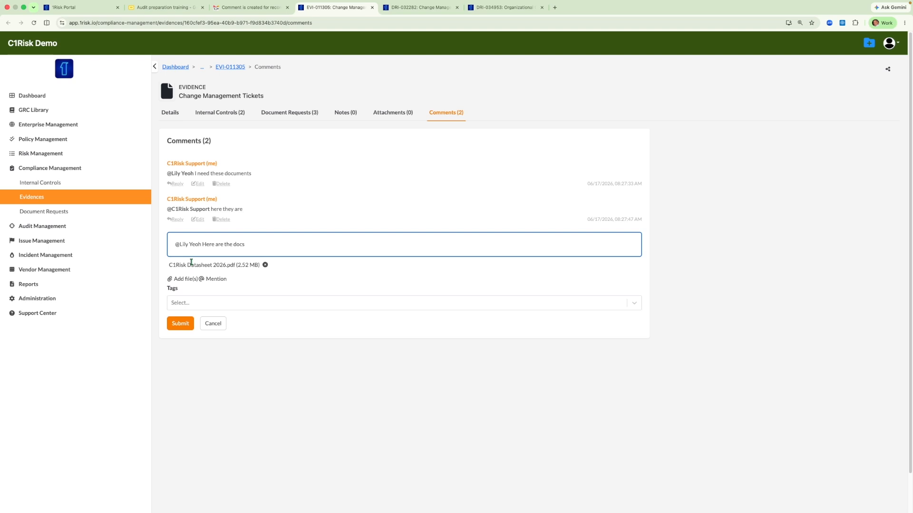
pyautogui.click(181, 323)
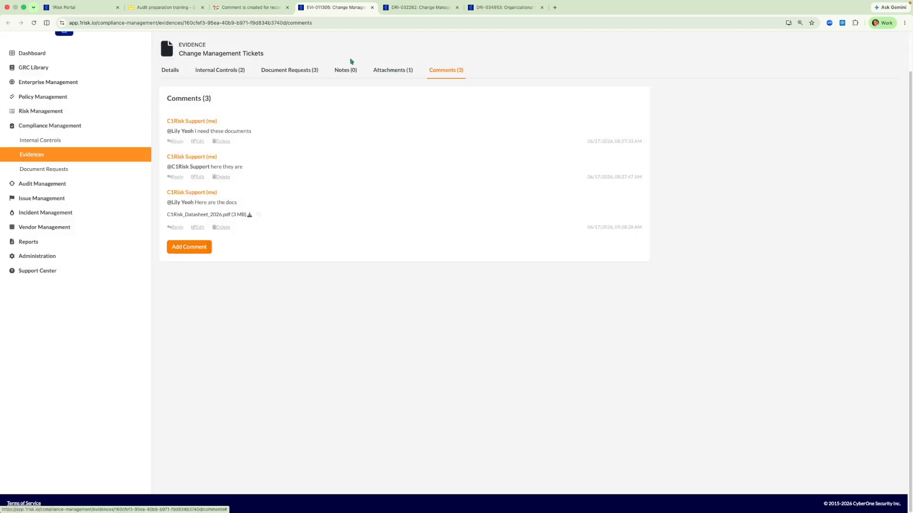
# - Open the new comment notification email, follow its link back to EVI-011305, and view the evidence details
pyautogui.click(239, 11)
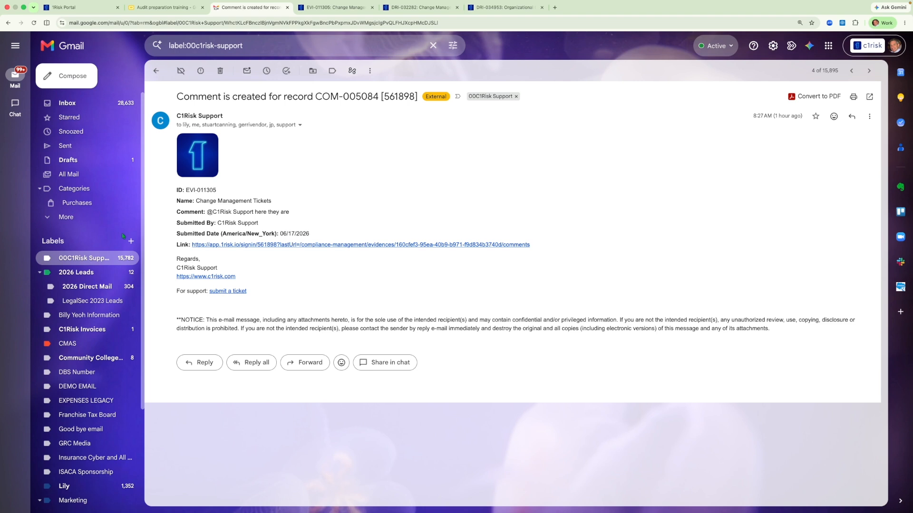
pyautogui.click(70, 258)
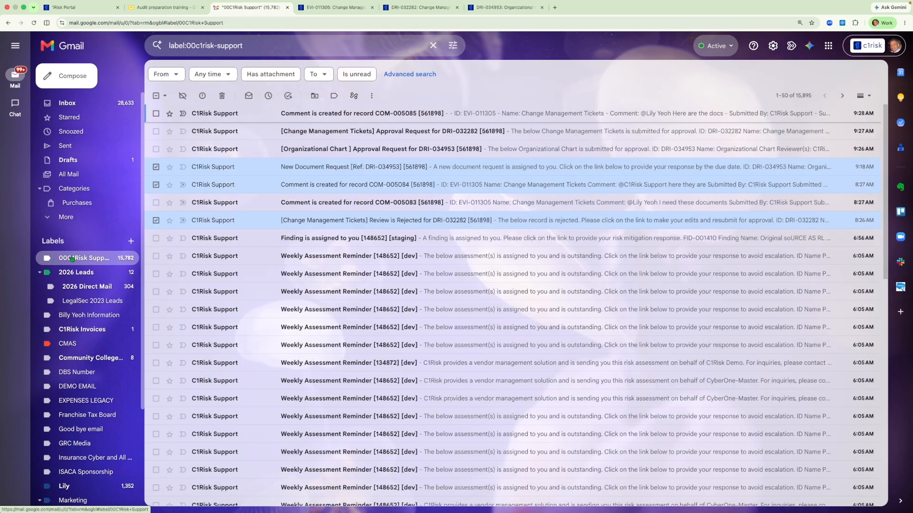
pyautogui.click(351, 114)
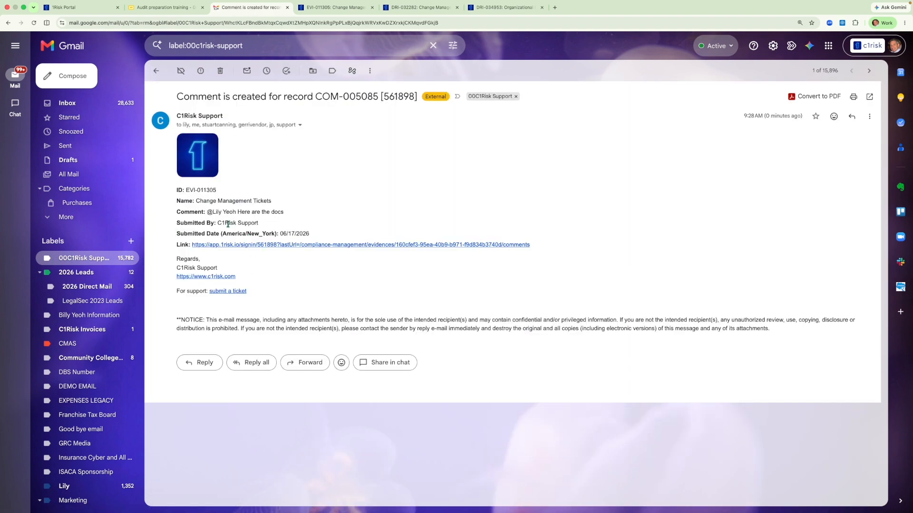
pyautogui.click(350, 246)
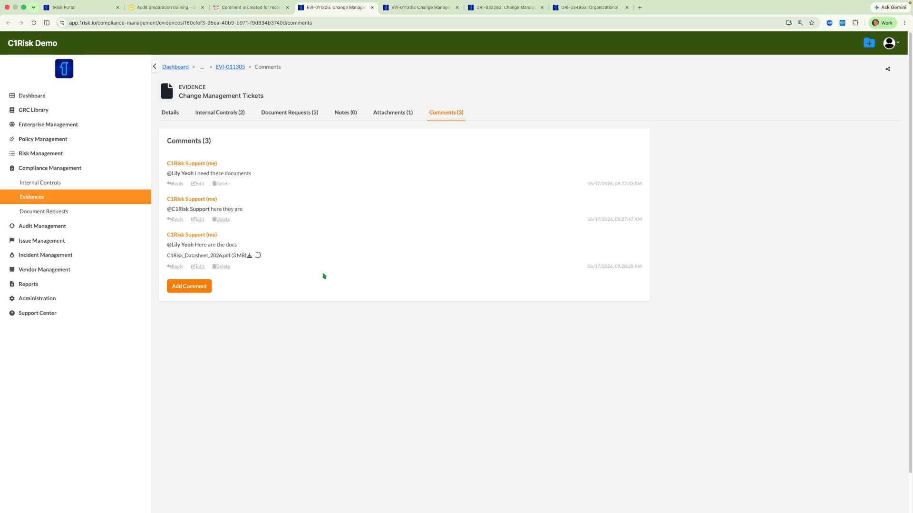
pyautogui.click(172, 116)
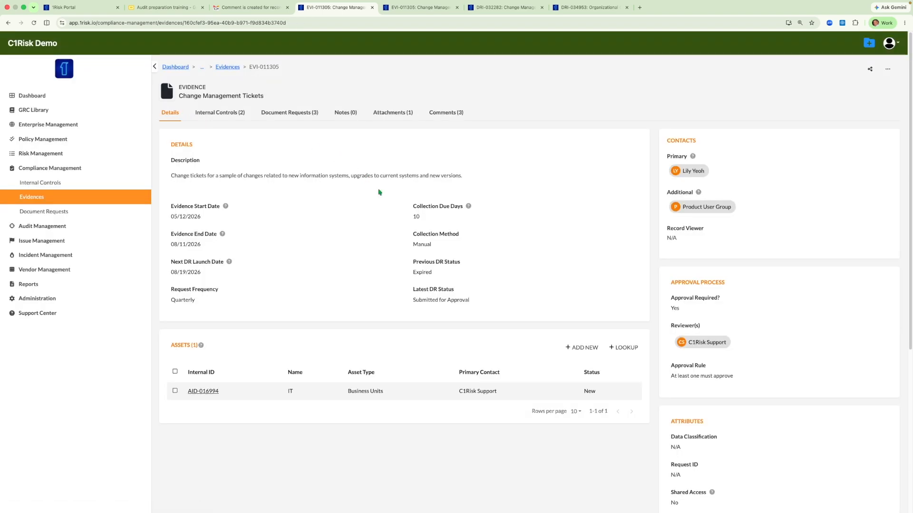